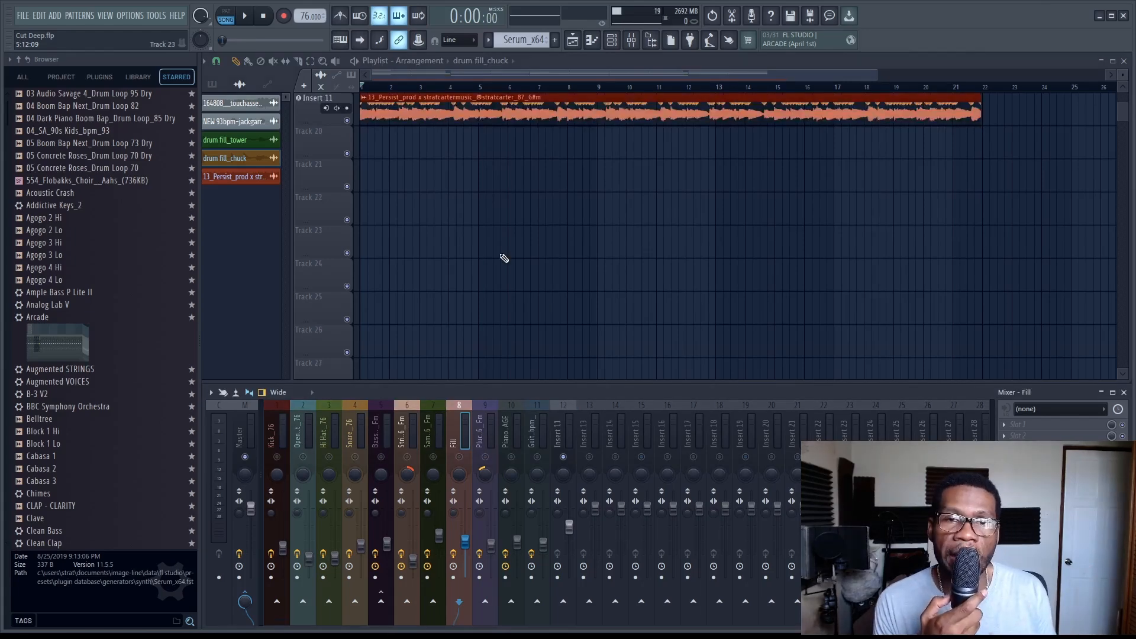
Listen to the original Persist sample in the playlist and preview it in the Serato Sample plugin.
{"action": "key", "text": "space"}
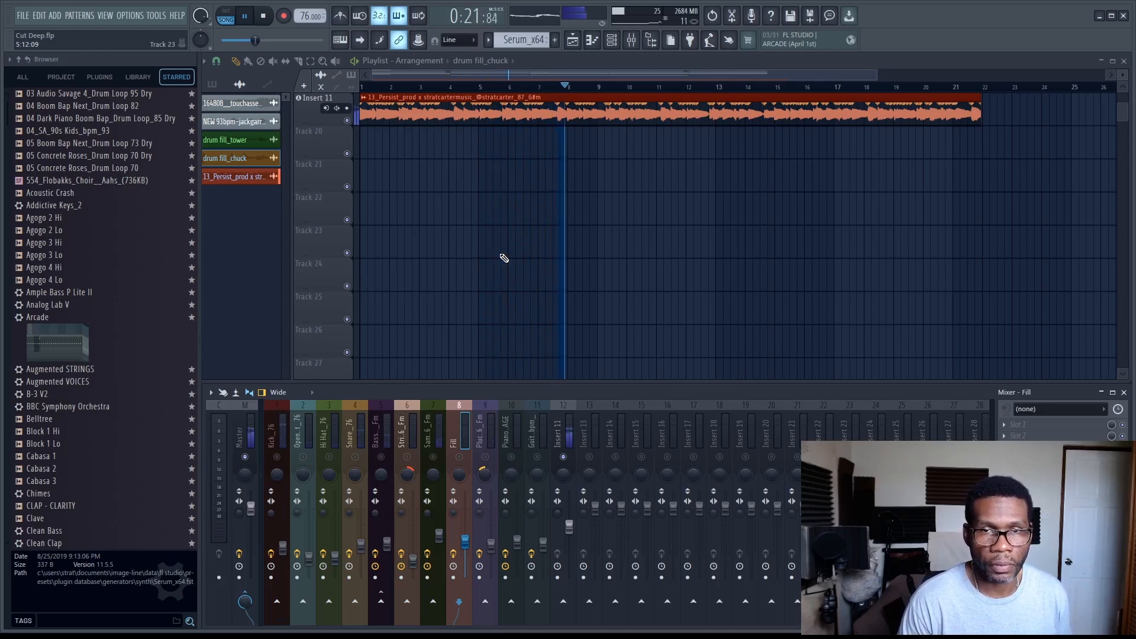
{"action": "key", "text": "space"}
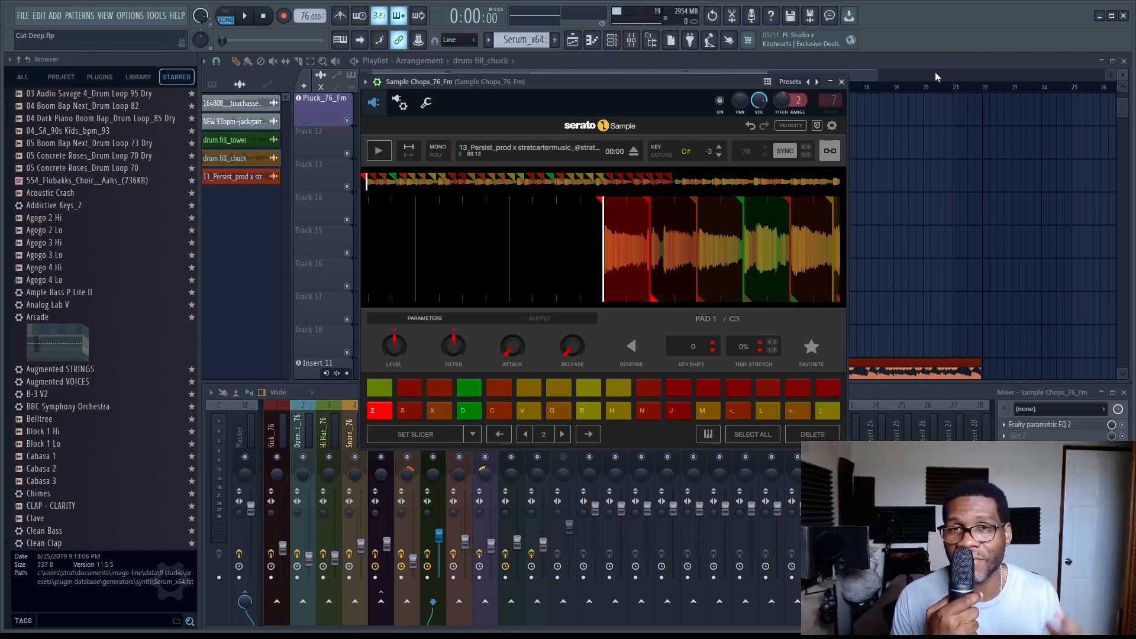
{"action": "left_click", "coordinate": [389, 154]}
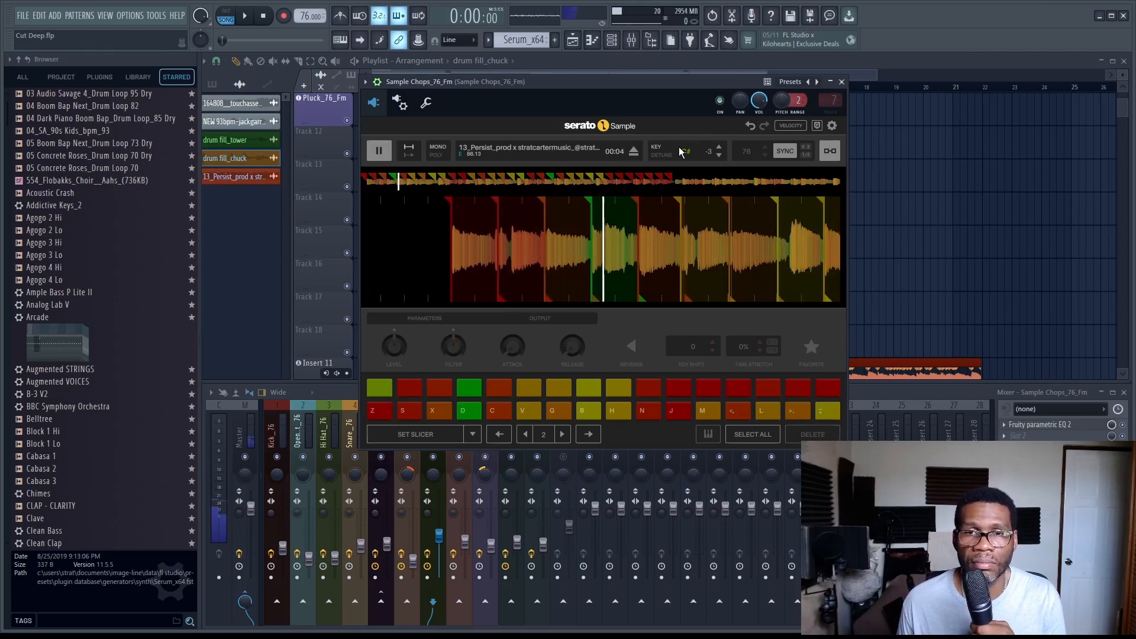
{"action": "left_click", "coordinate": [378, 152]}
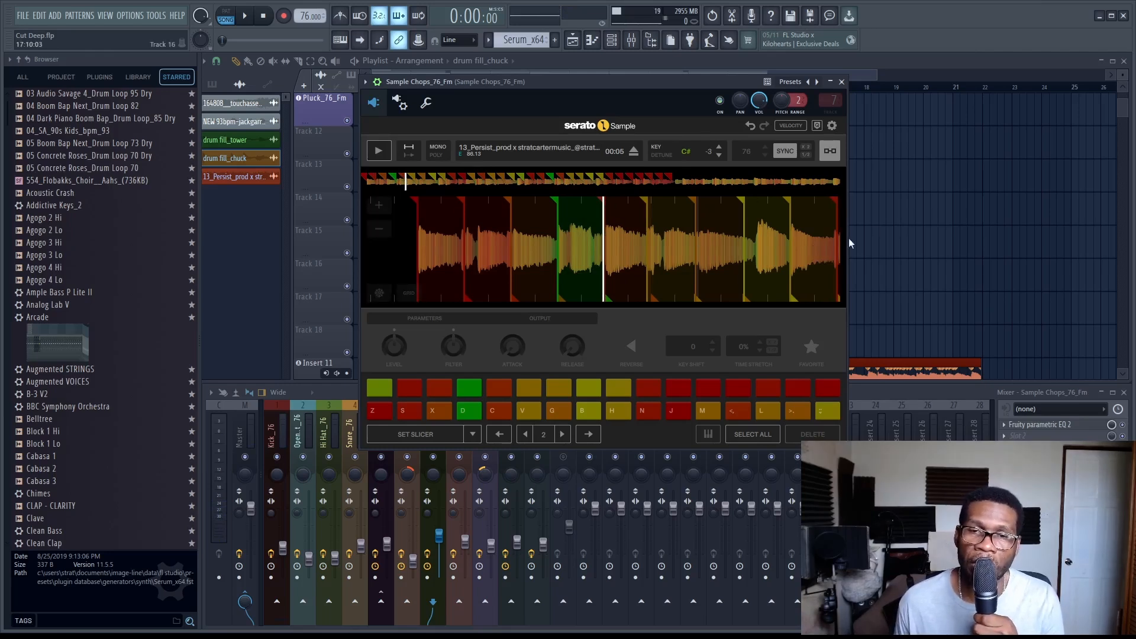
Choose Set Slicer for the sample, try a slice length of 4, and return it to 2.
{"action": "left_click", "coordinate": [473, 435]}
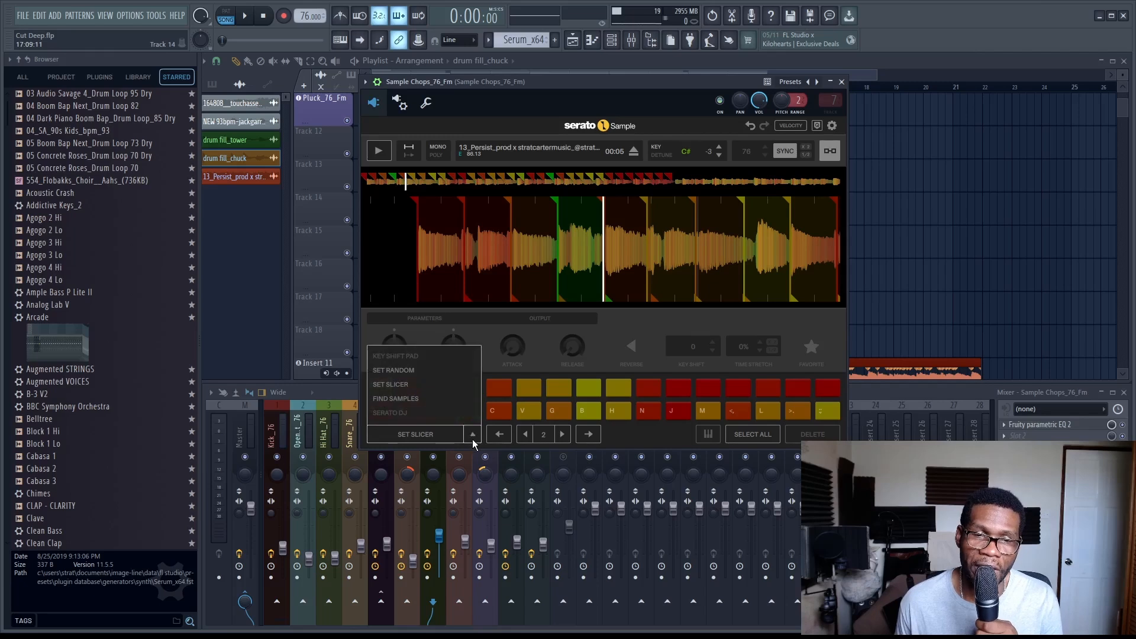
{"action": "left_click", "coordinate": [390, 384]}
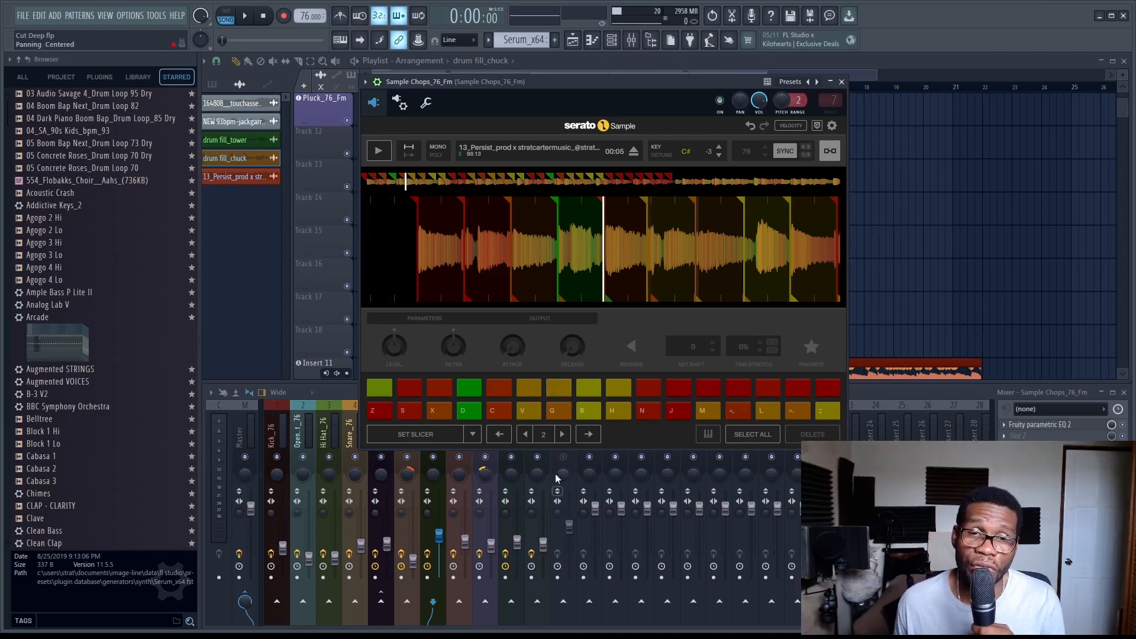
{"action": "left_click", "coordinate": [562, 435]}
{"action": "left_click", "coordinate": [561, 435]}
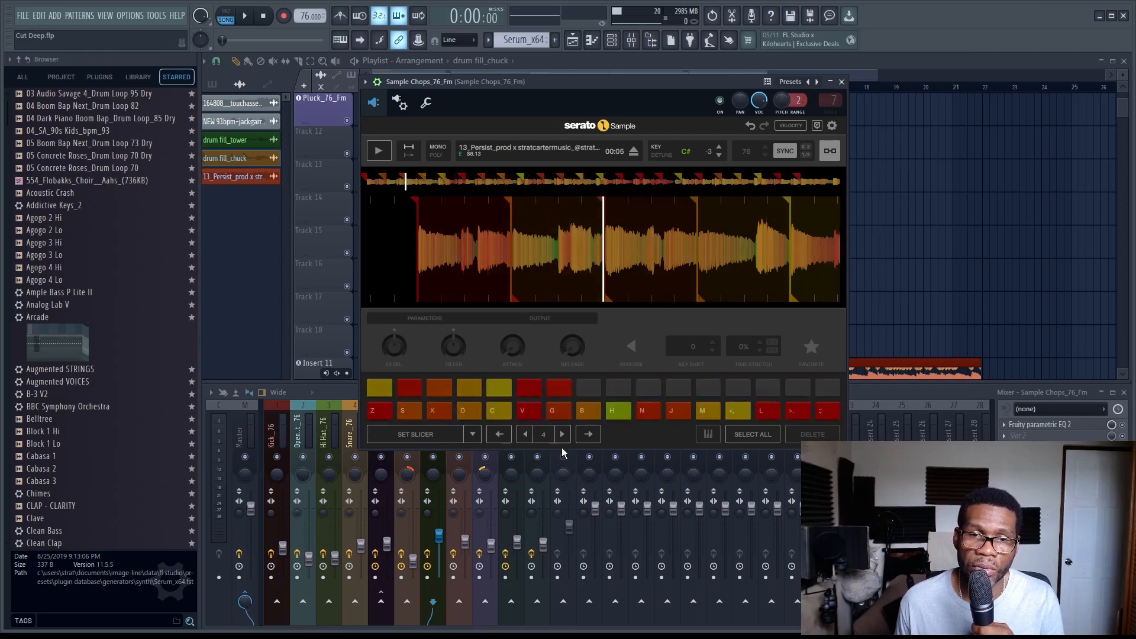
{"action": "left_click", "coordinate": [526, 434]}
{"action": "left_click", "coordinate": [526, 434]}
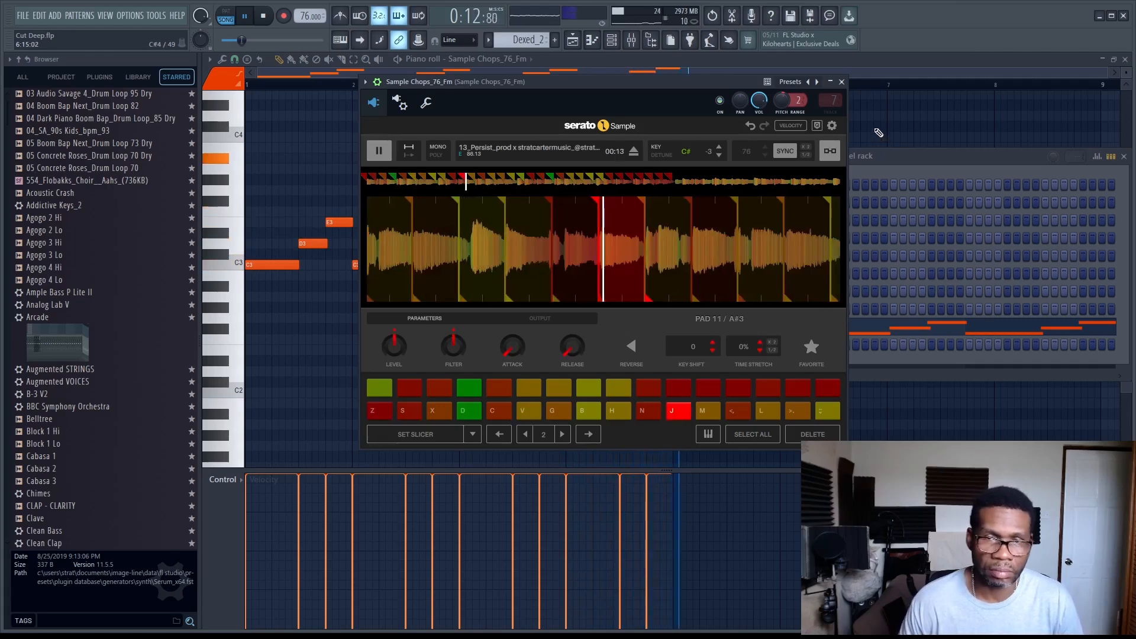
Listen to the Sample Chops_76_Fm melody and the arrangement, stopping playback after each listen.
{"action": "key", "text": "space"}
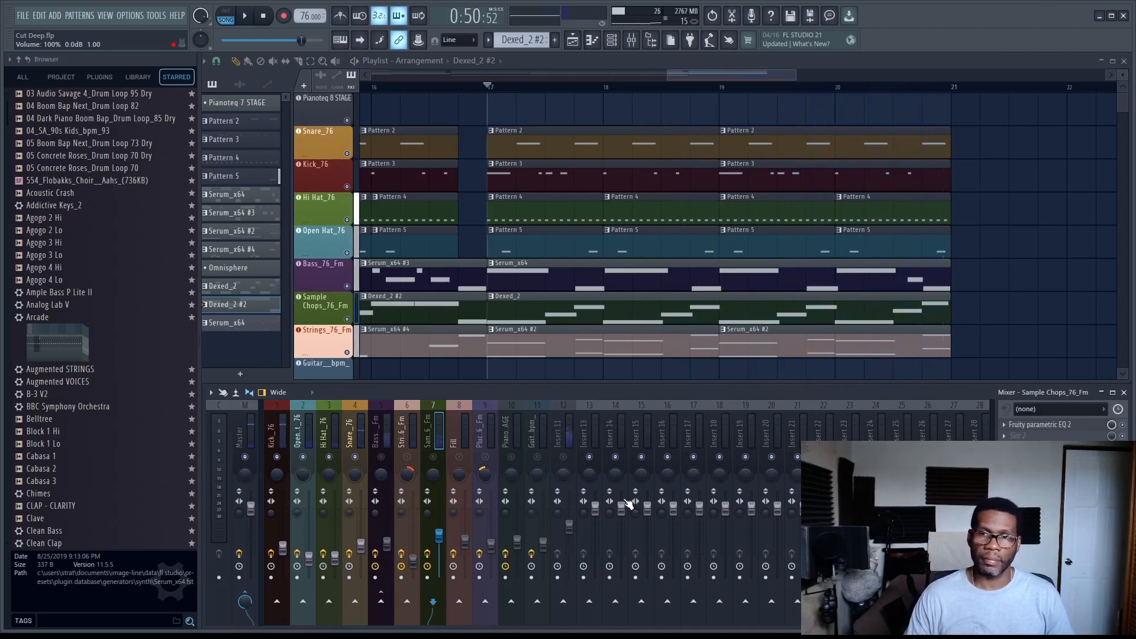
{"action": "key", "text": "space"}
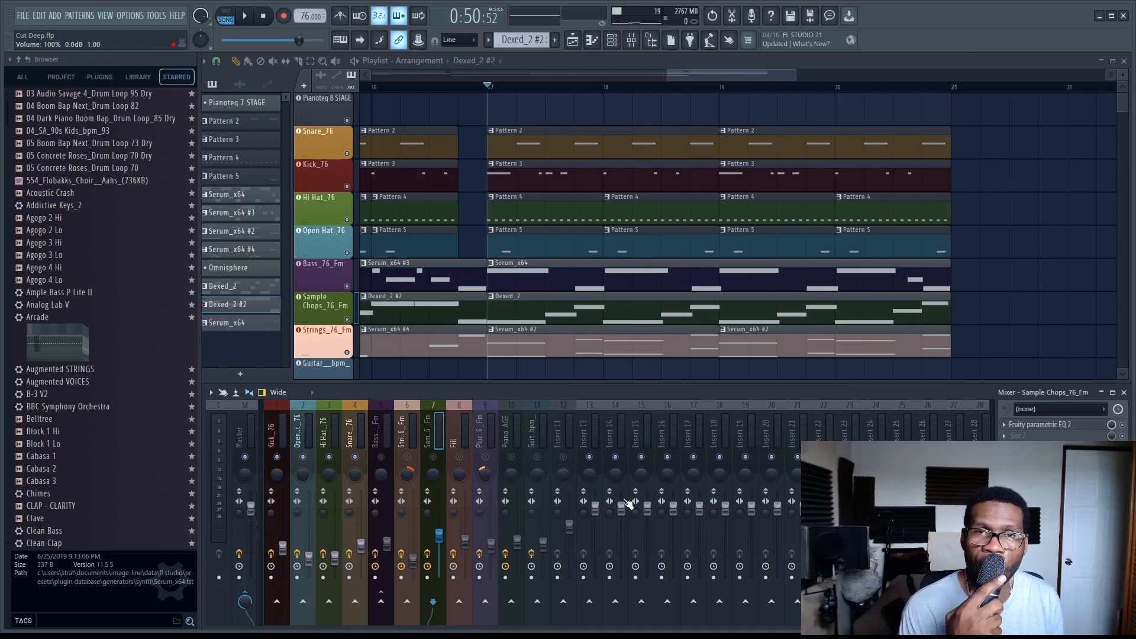
{"action": "key", "text": "space"}
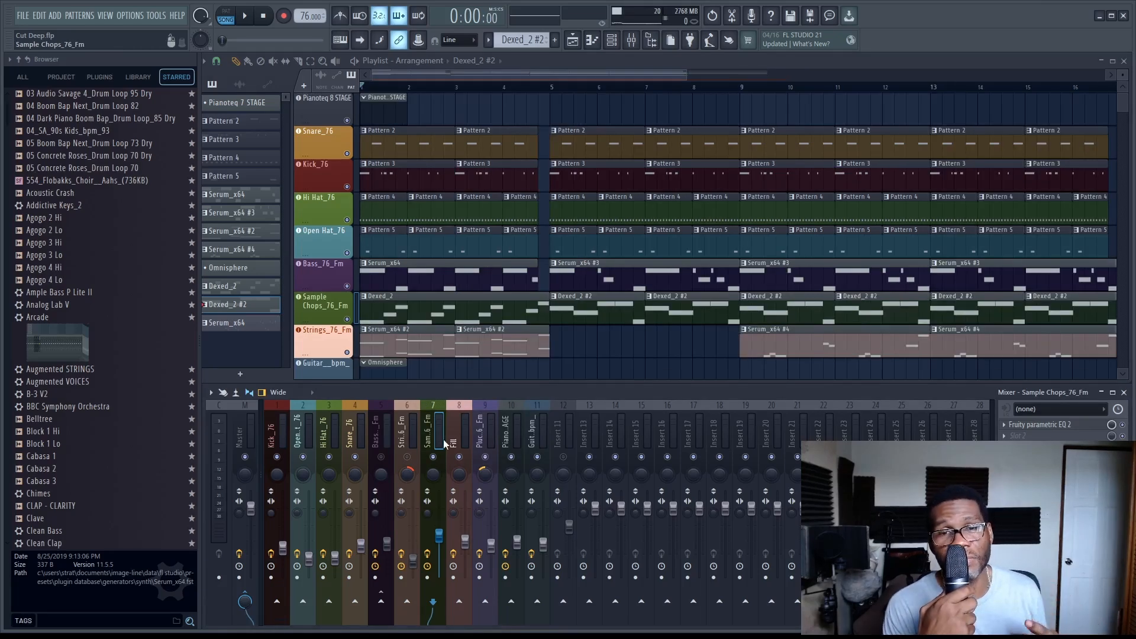
{"action": "key", "text": "space"}
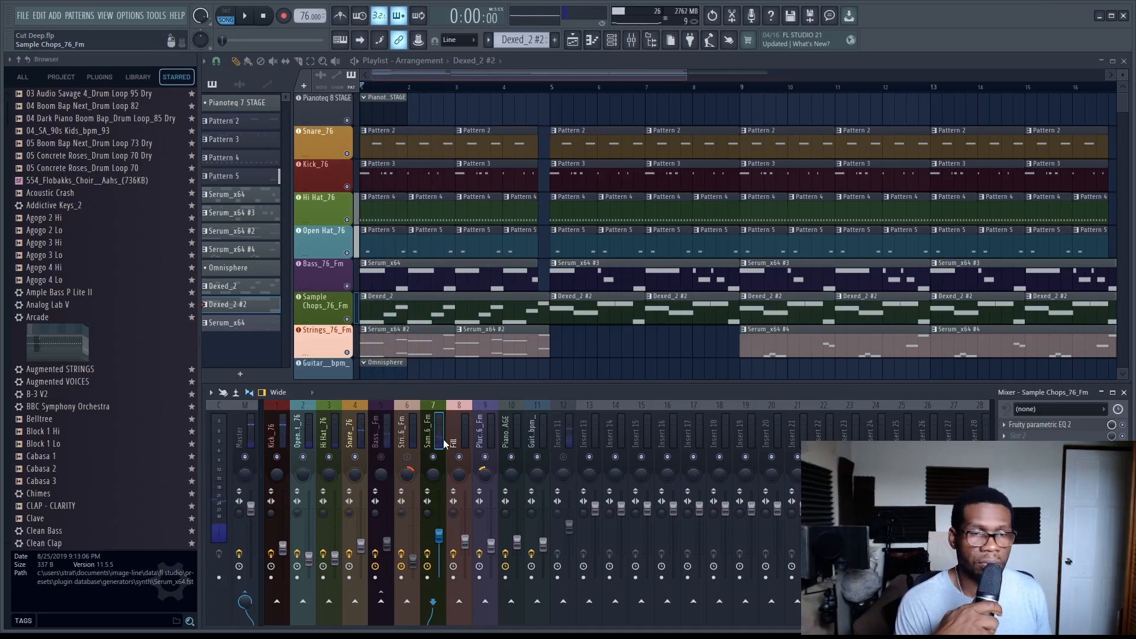
{"action": "key", "text": "space"}
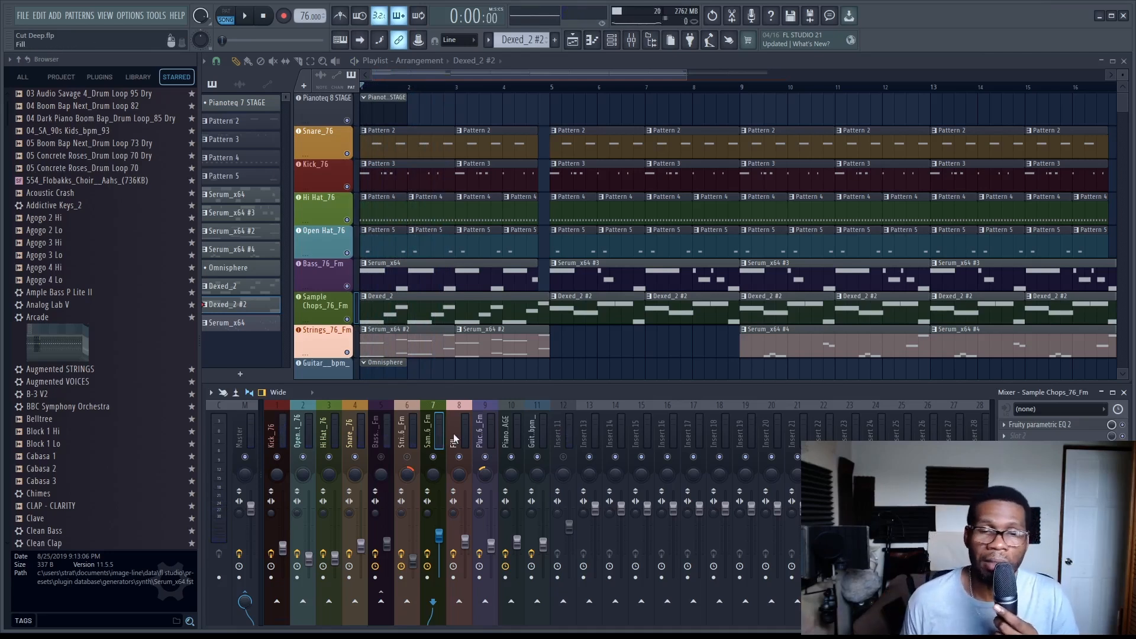
Examine the Fruity parametric EQ 2 curve on the Sample Chops_76_Fm mixer track and close the plugin.
{"action": "left_click", "coordinate": [1052, 425]}
{"action": "left_click_drag", "start_coordinate": [476, 177], "coordinate": [613, 103]}
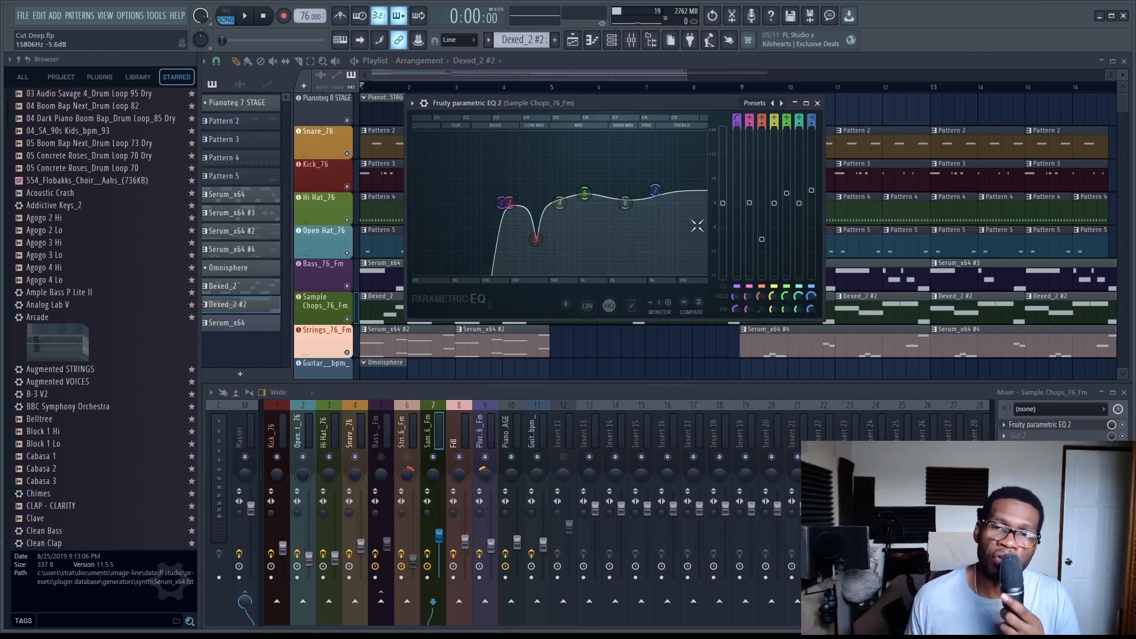
{"action": "left_click", "coordinate": [817, 103]}
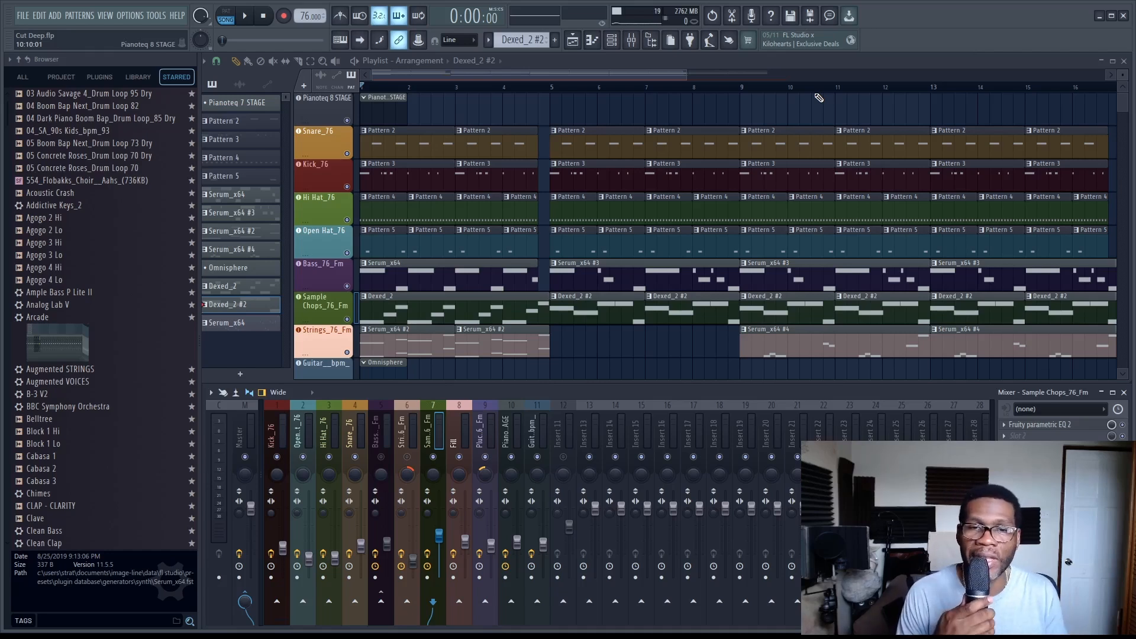
Play the opening of the arrangement, and listen to the section that starts at bar 5.
{"action": "key", "text": "space"}
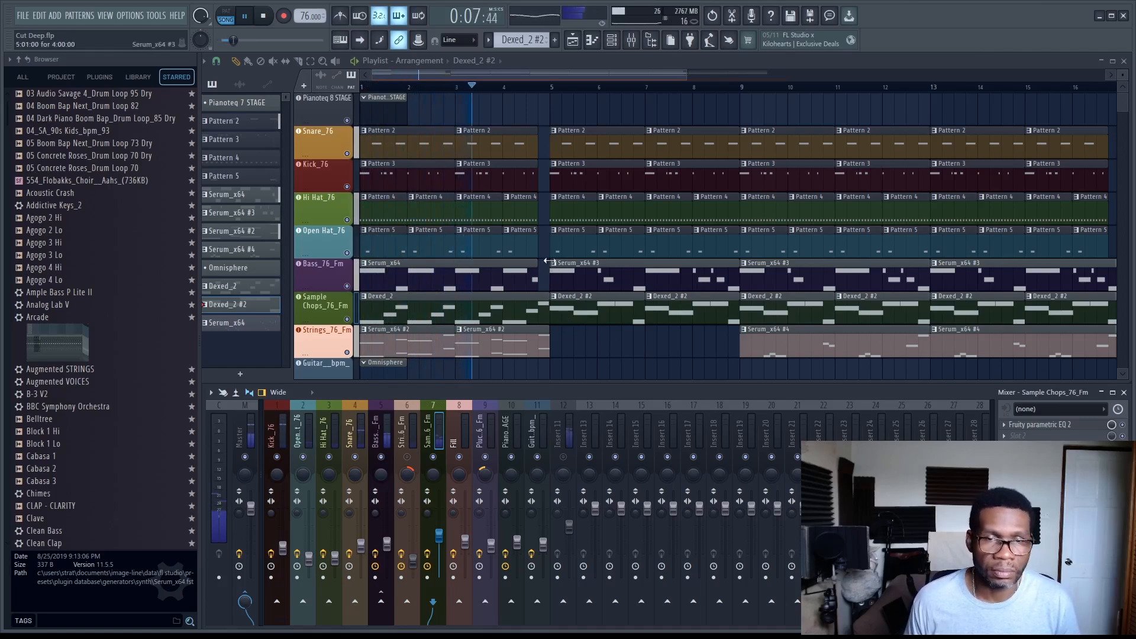
{"action": "key", "text": "space"}
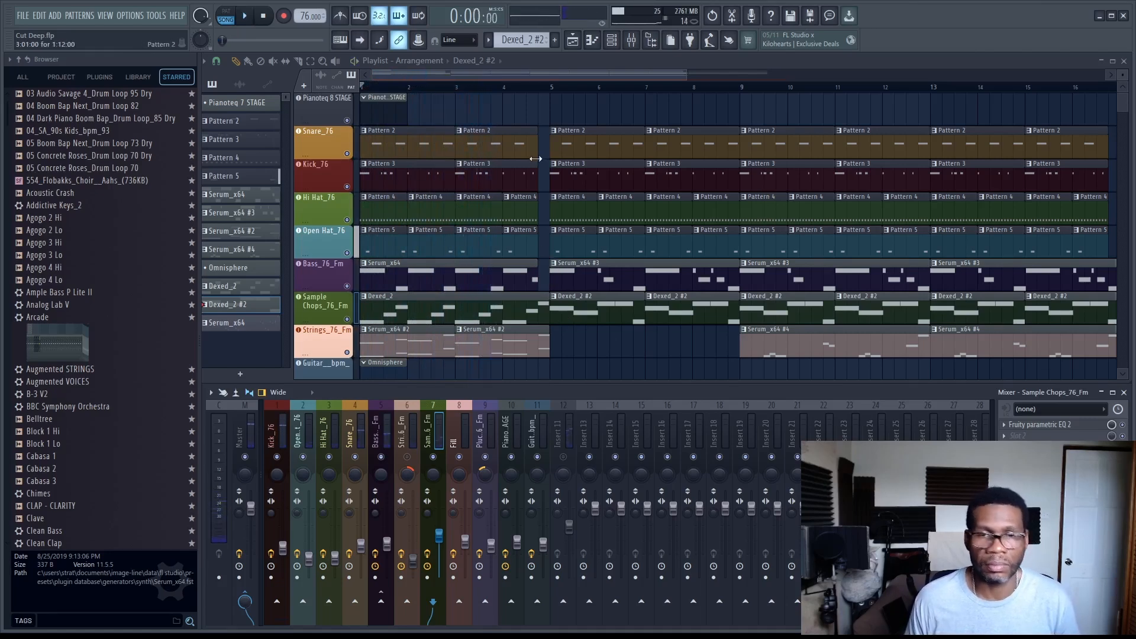
{"action": "left_click", "coordinate": [568, 83]}
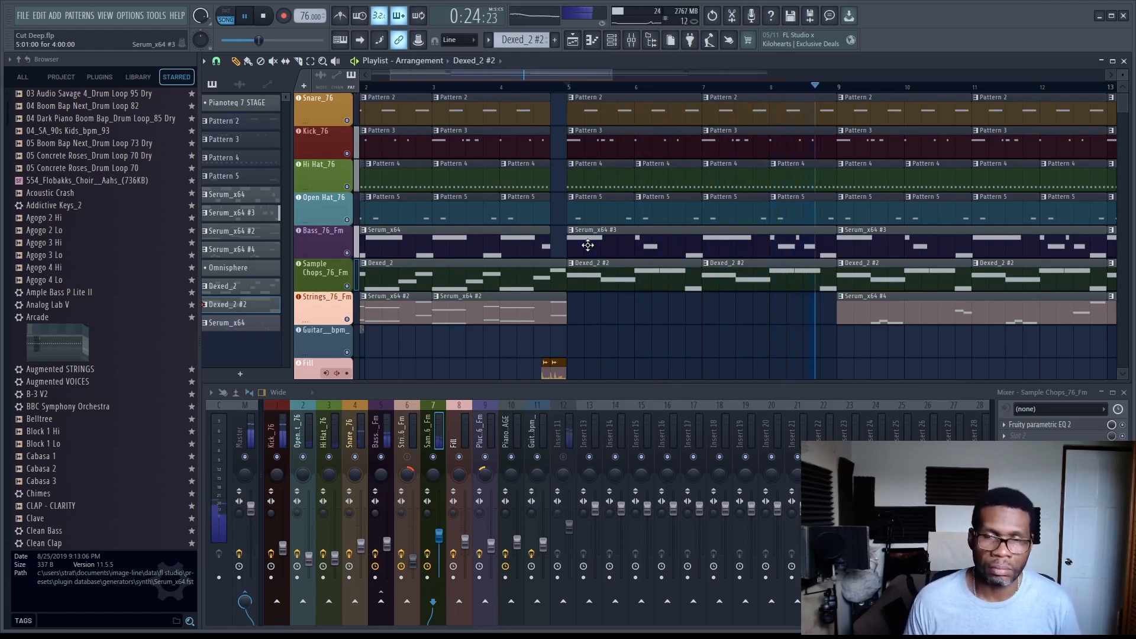
{"action": "key", "text": "space"}
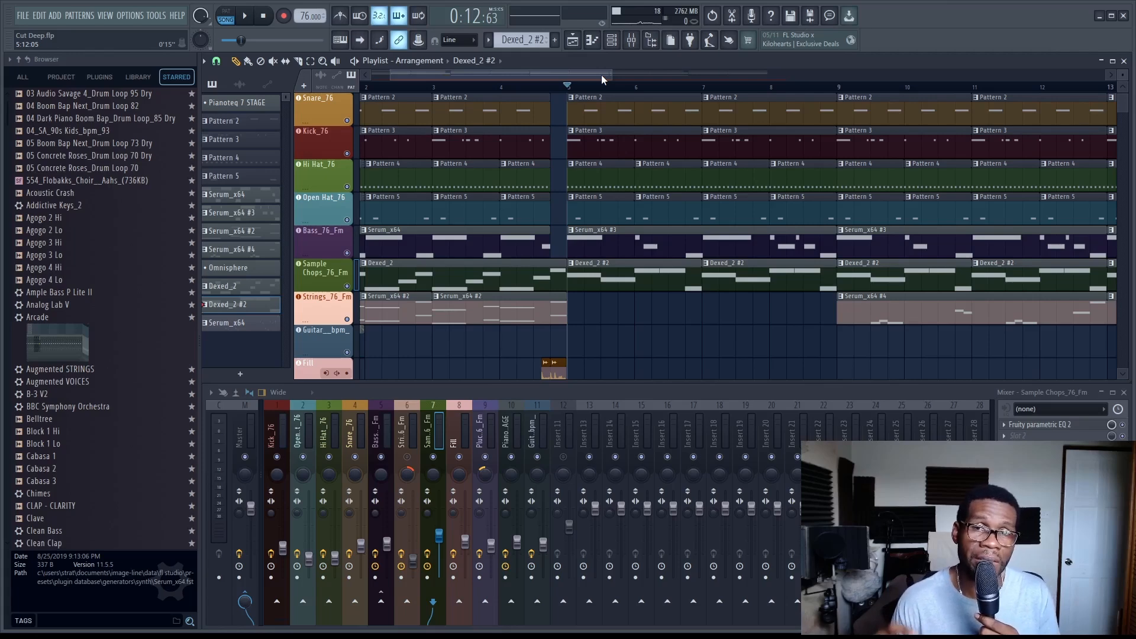
{"action": "scroll", "coordinate": [749, 249], "scroll_direction": "up", "scroll_amount": 1}
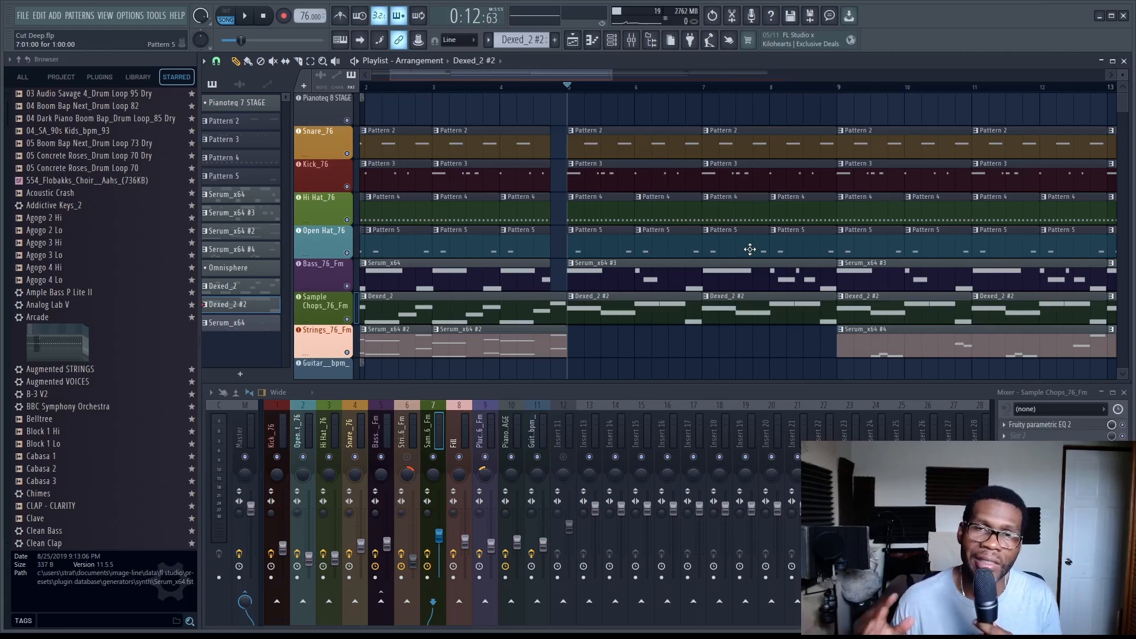
Play from bar 5 while examining the Pluck_76_Fm notes in the piano roll, and return to the playlist.
{"action": "key", "text": "space"}
{"action": "scroll", "coordinate": [781, 296], "scroll_direction": "down", "scroll_amount": 4}
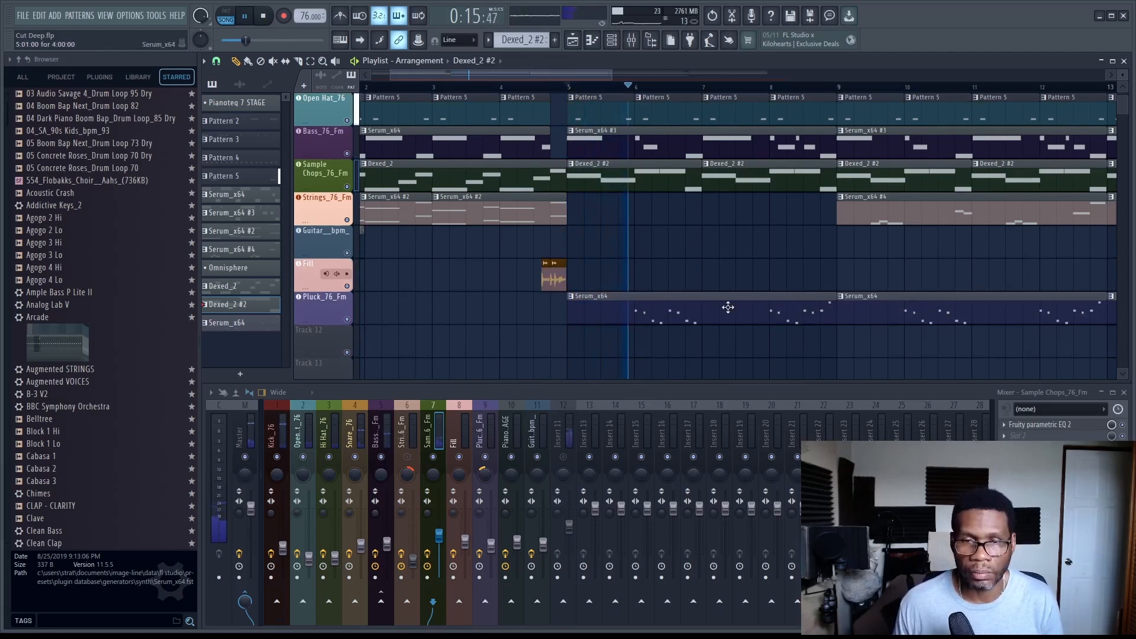
{"action": "double_click", "coordinate": [726, 307]}
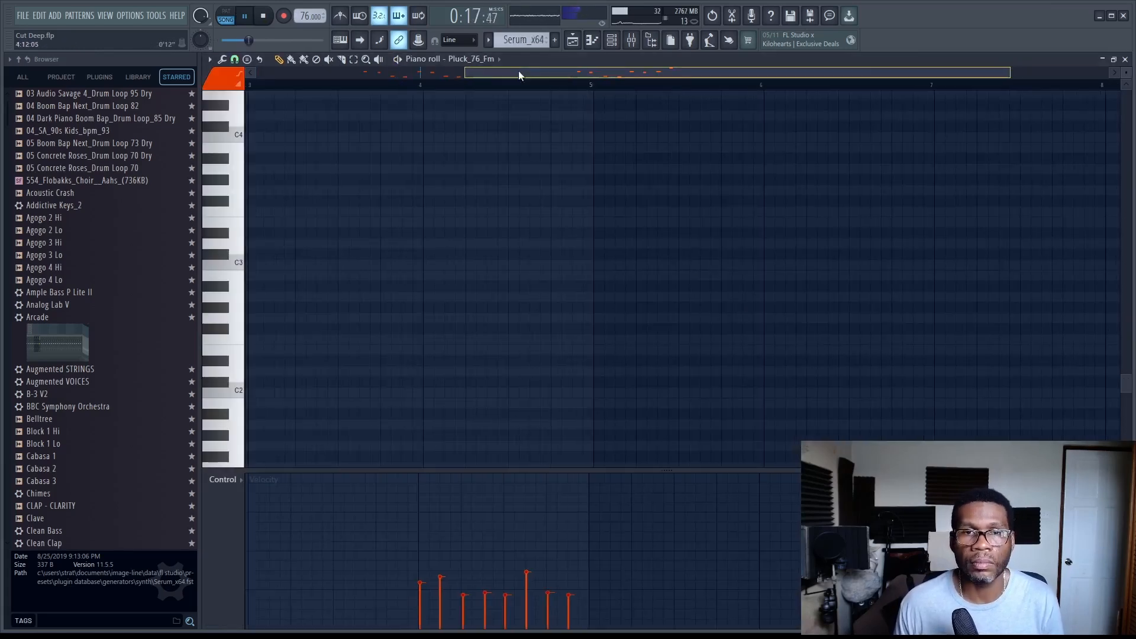
{"action": "scroll", "coordinate": [633, 324], "scroll_direction": "up", "scroll_amount": 10}
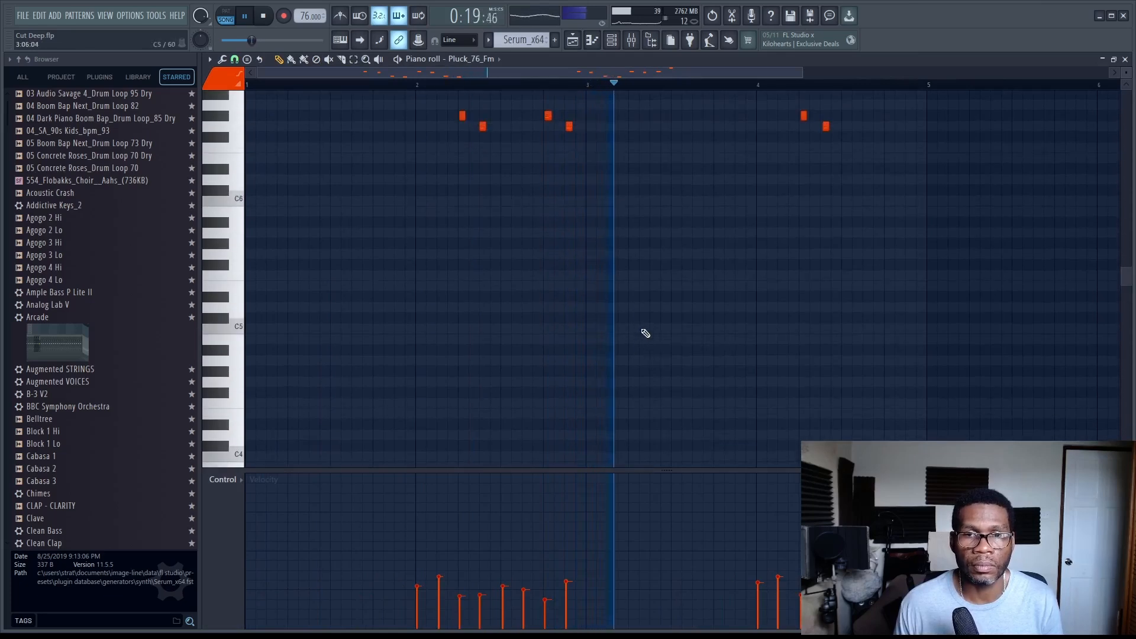
{"action": "scroll", "coordinate": [645, 338], "scroll_direction": "up", "scroll_amount": 2}
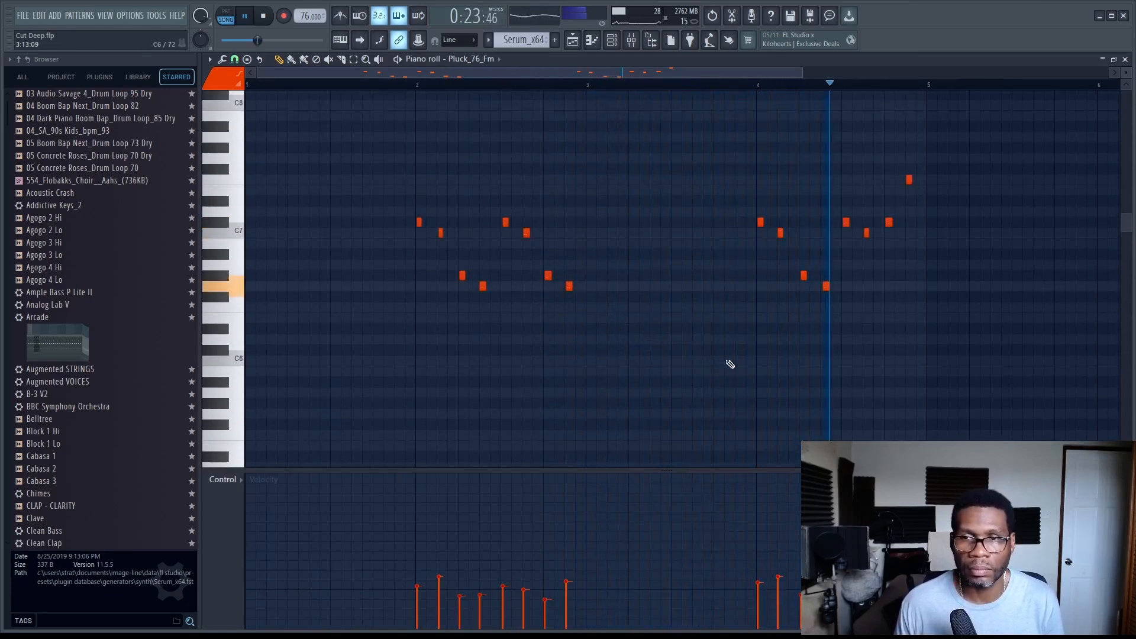
{"action": "left_click", "coordinate": [1126, 60]}
{"action": "key", "text": "space"}
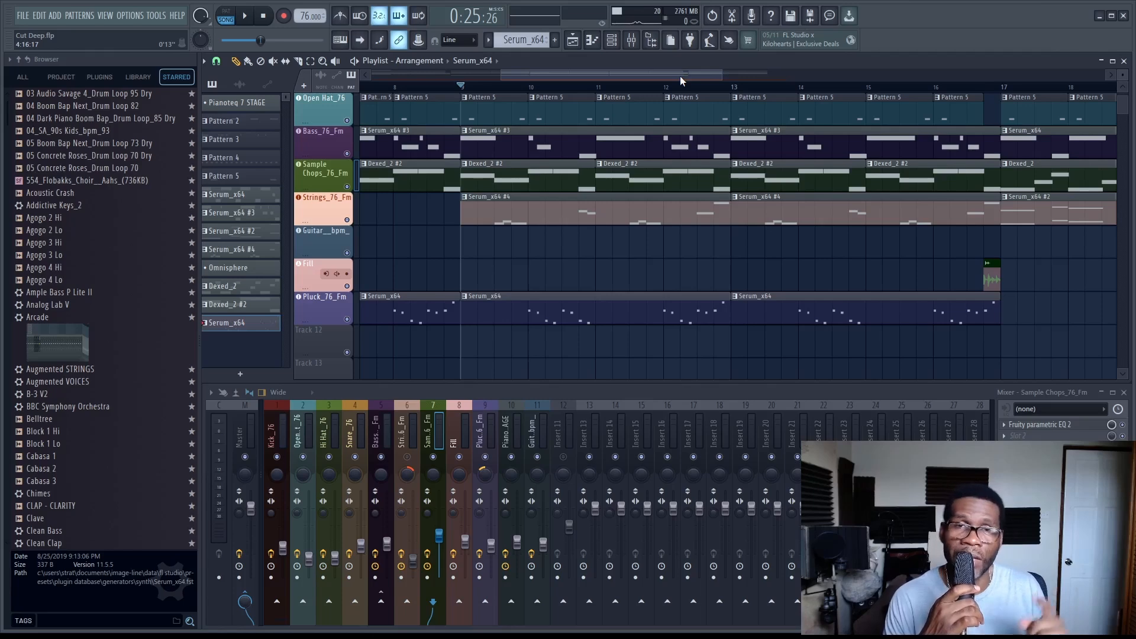
Play the section starting at bar 9 while reviewing the drum, bass, sample, strings and pluck tracks.
{"action": "key", "text": "space"}
{"action": "scroll", "coordinate": [545, 267], "scroll_direction": "up", "scroll_amount": 2}
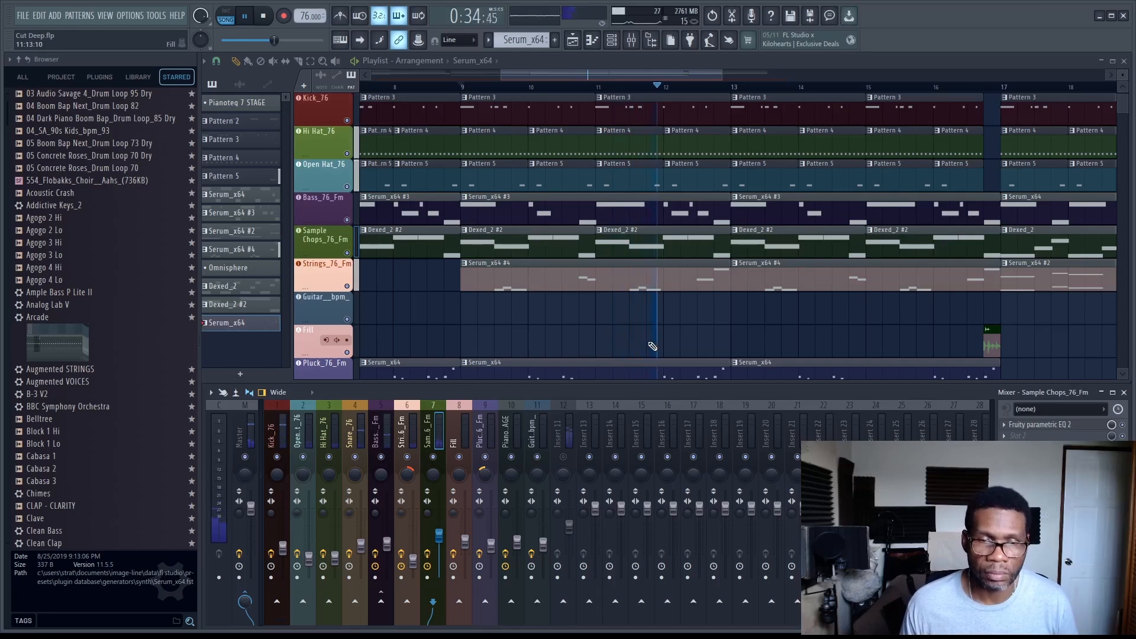
{"action": "scroll", "coordinate": [659, 326], "scroll_direction": "down", "scroll_amount": 1}
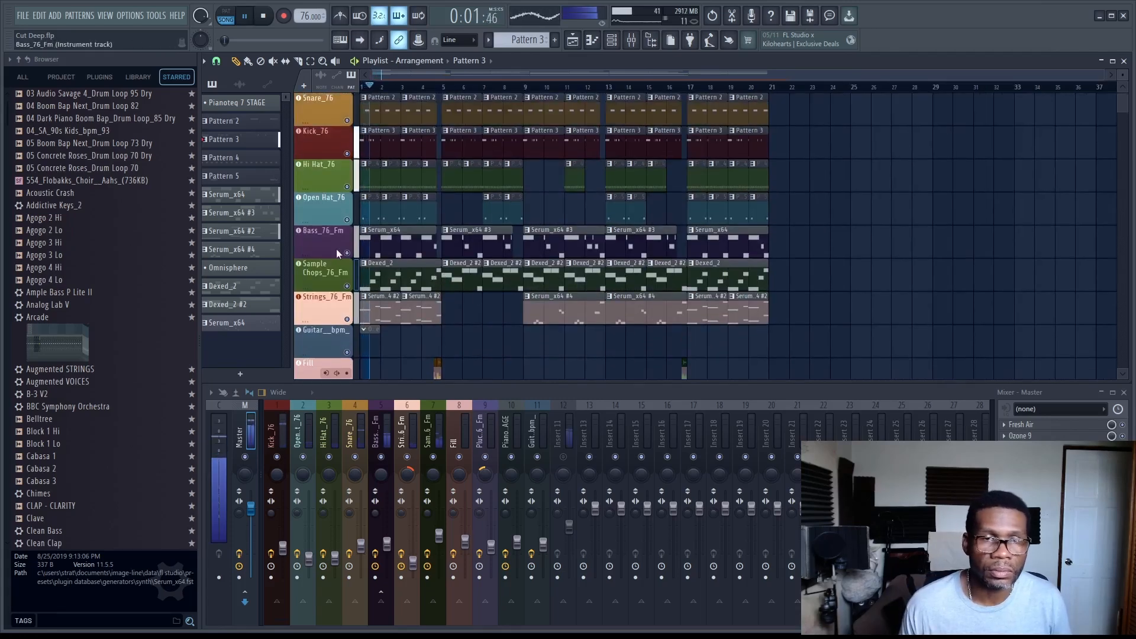
Review all tracks of the arrangement during playback, and select the Fill mixer track.
{"action": "scroll", "coordinate": [328, 247], "scroll_direction": "up", "scroll_amount": 1}
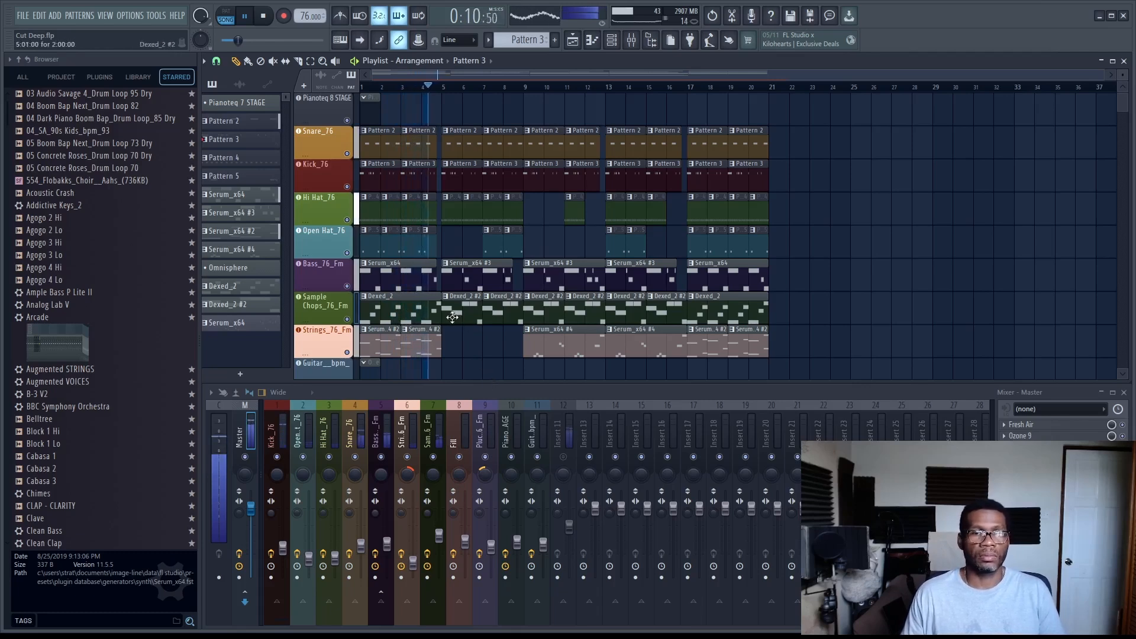
{"action": "scroll", "coordinate": [467, 329], "scroll_direction": "down", "scroll_amount": 3}
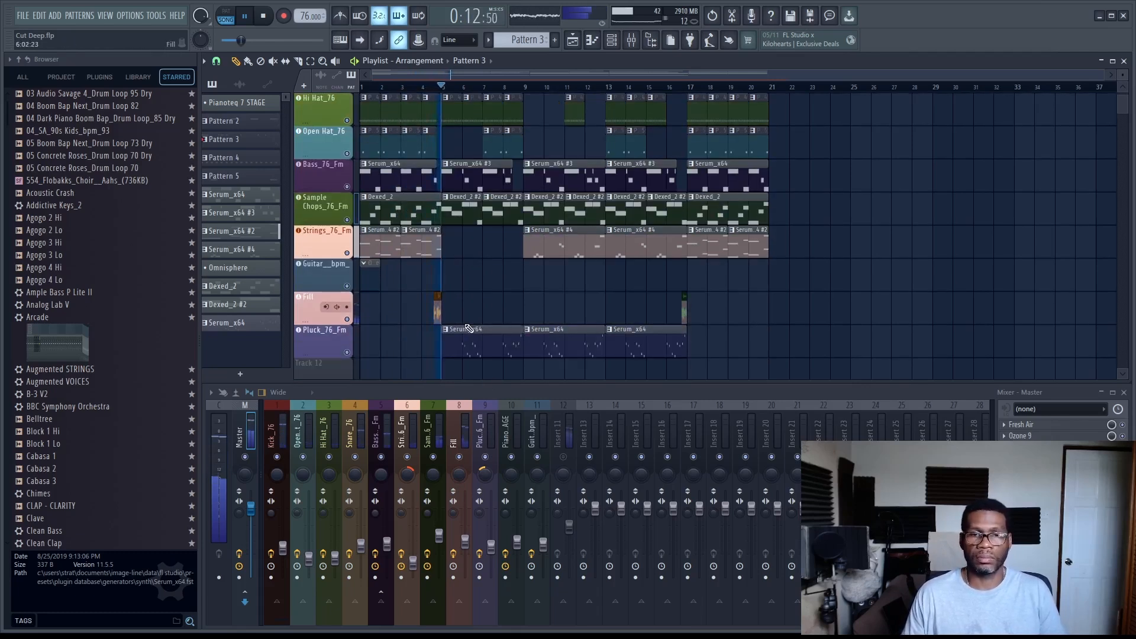
{"action": "left_click", "coordinate": [458, 428]}
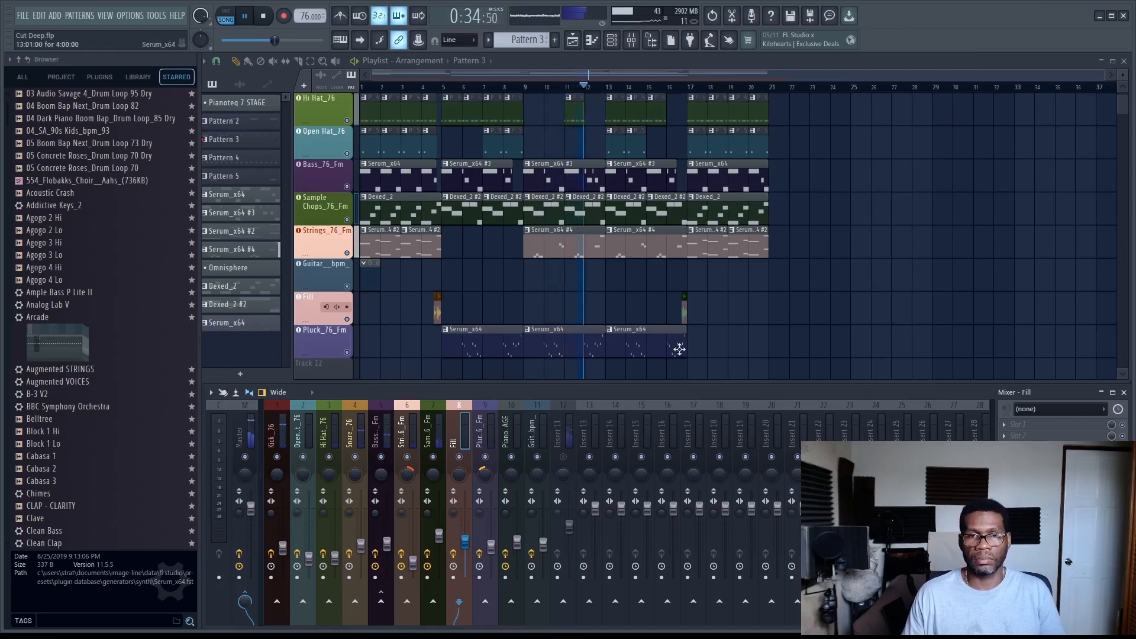
{"action": "scroll", "coordinate": [612, 291], "scroll_direction": "up", "scroll_amount": 3}
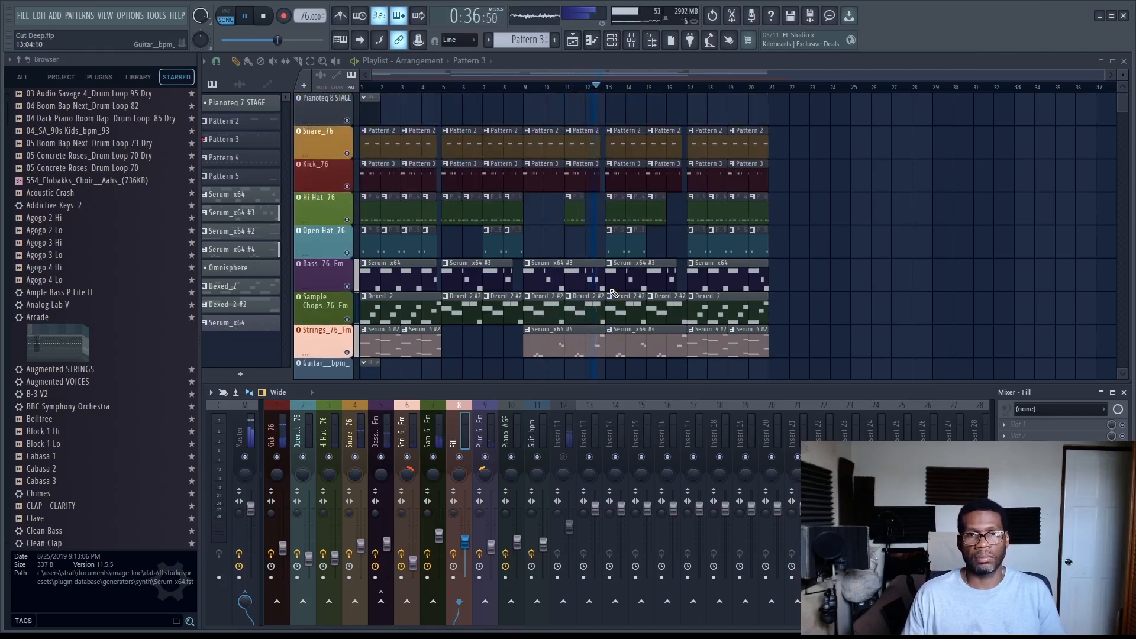
{"action": "scroll", "coordinate": [610, 288], "scroll_direction": "down", "scroll_amount": 3}
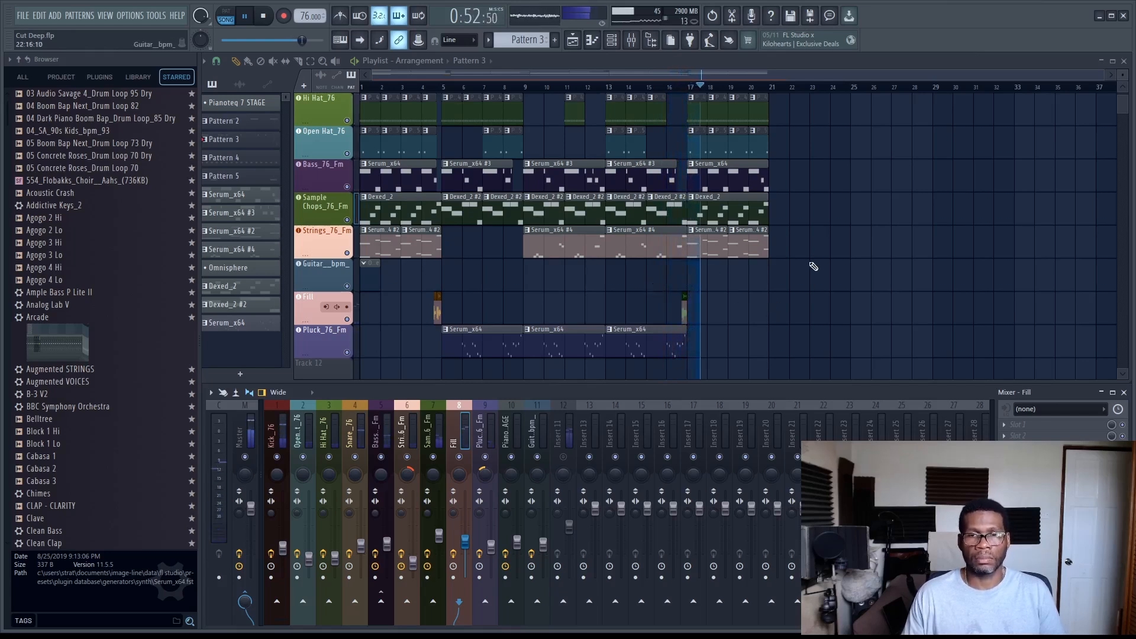
{"action": "scroll", "coordinate": [805, 296], "scroll_direction": "up", "scroll_amount": 2}
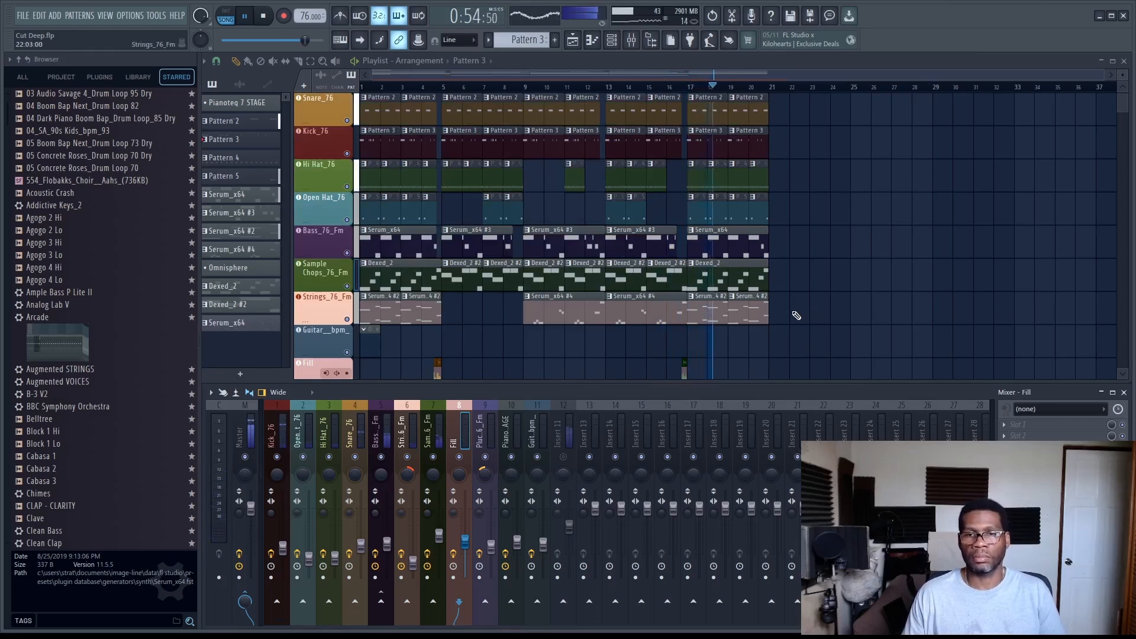
Duplicate all clips from bars 17 to 20, on the Snare through Strings tracks, to bar 21 and clear the selection.
{"action": "left_click_drag", "start_coordinate": [817, 322], "coordinate": [708, 95]}
{"action": "scroll", "coordinate": [858, 221], "scroll_direction": "up", "scroll_amount": 1}
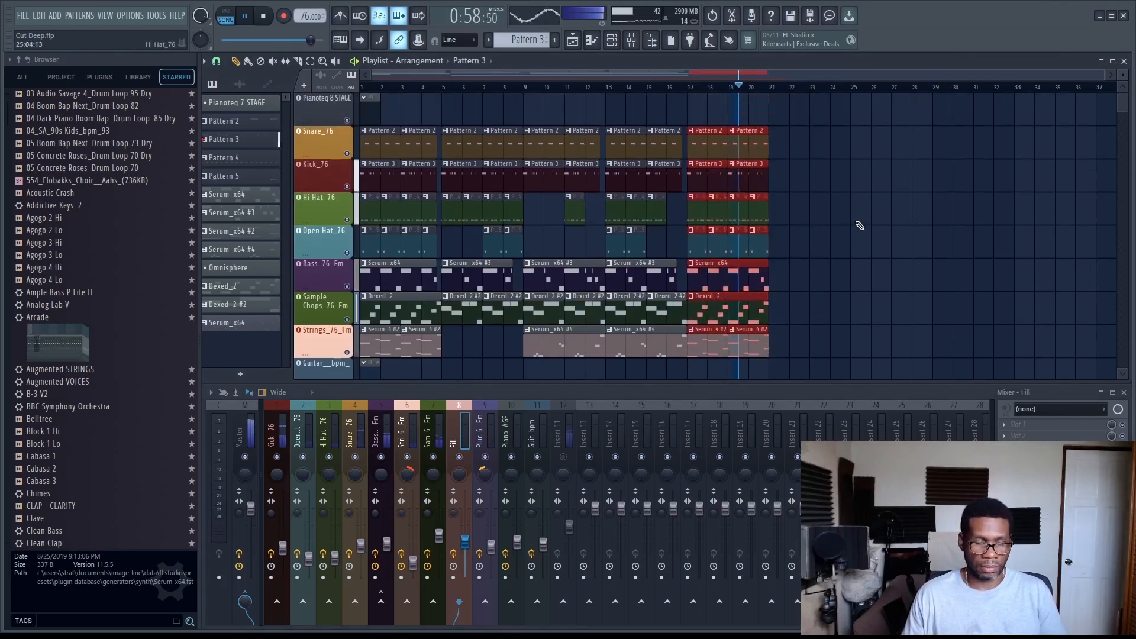
{"action": "key", "text": "ctrl+b"}
{"action": "scroll", "coordinate": [897, 214], "scroll_direction": "down", "scroll_amount": 3}
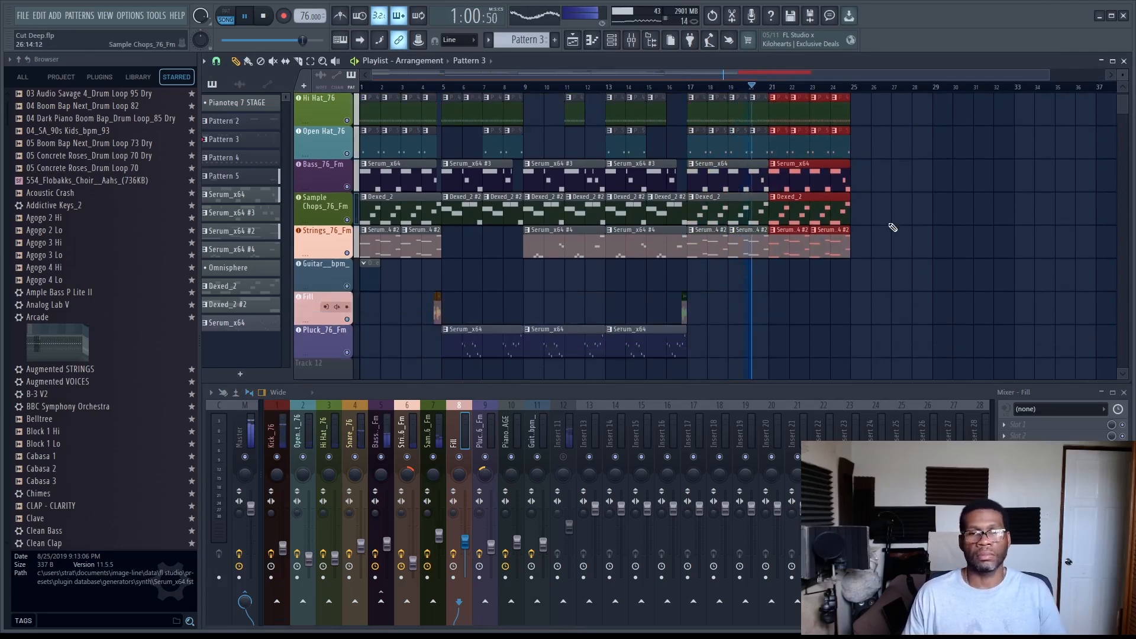
{"action": "left_click", "coordinate": [875, 288]}
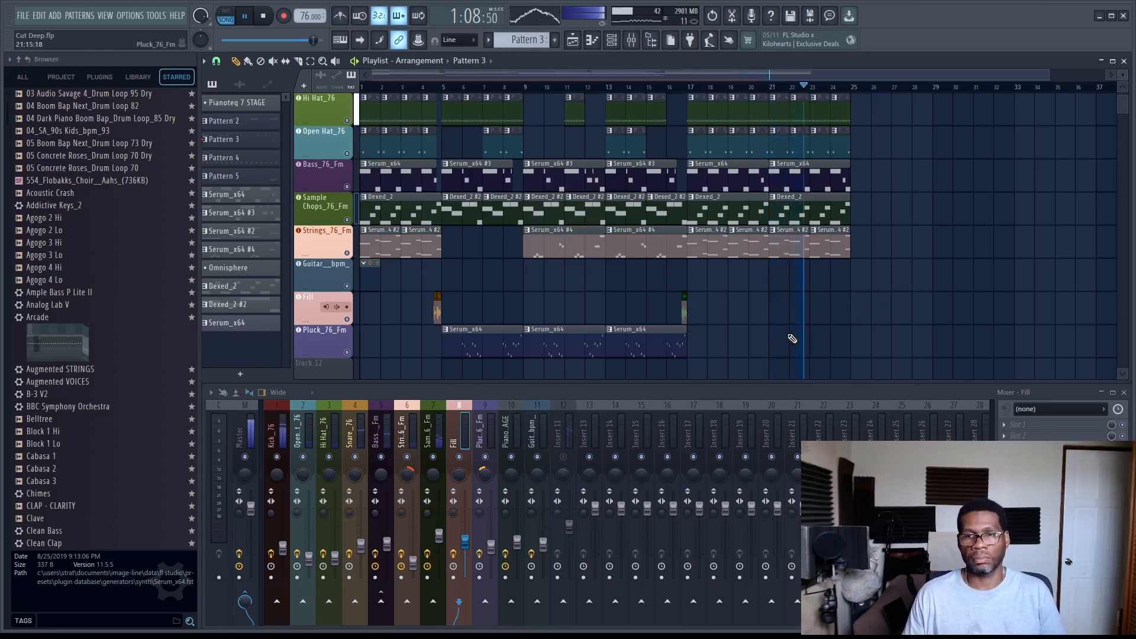
{"action": "scroll", "coordinate": [743, 330], "scroll_direction": "up", "scroll_amount": 2}
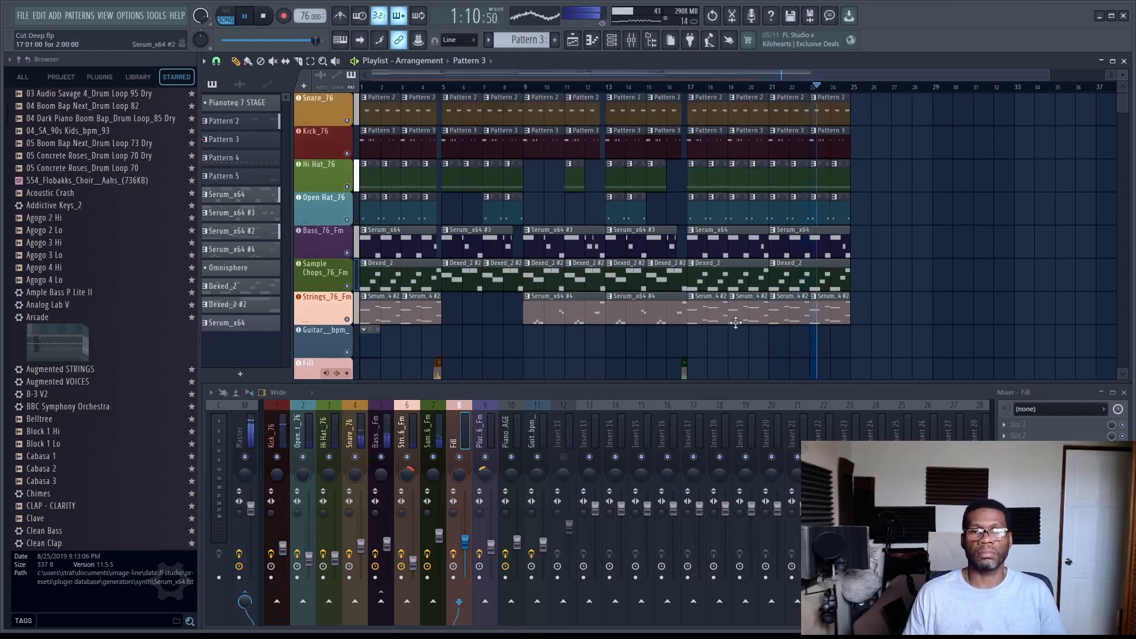
{"action": "scroll", "coordinate": [833, 342], "scroll_direction": "up", "scroll_amount": 1}
{"action": "scroll", "coordinate": [832, 341], "scroll_direction": "down", "scroll_amount": 1}
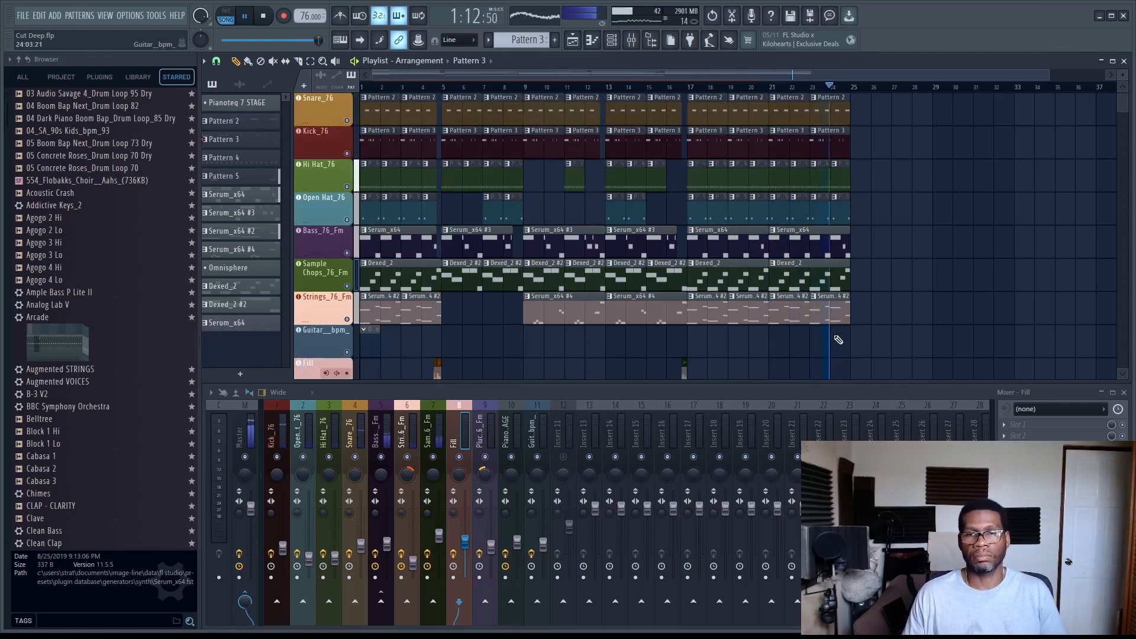